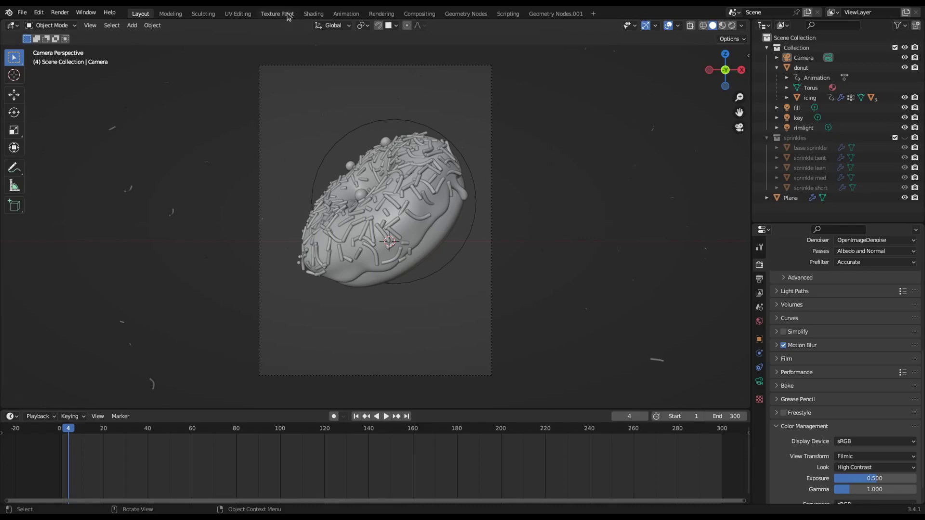
# Flip between the Shading and Layout workspaces, then view the donut in Rendered shading
pyautogui.click(314, 15)
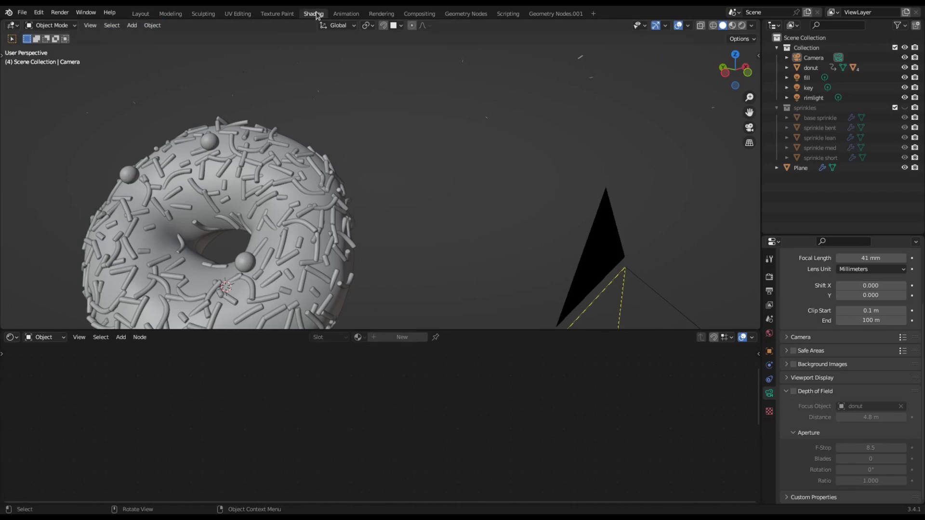
pyautogui.click(138, 14)
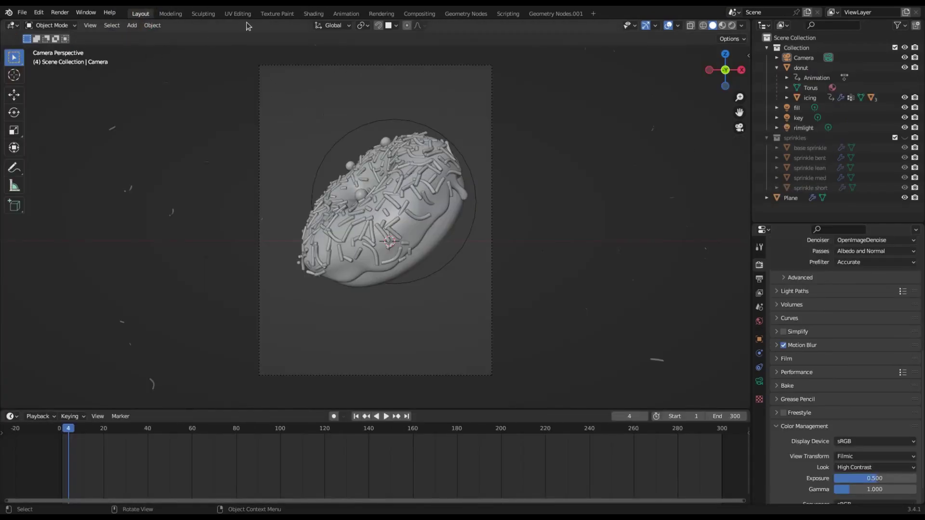
pyautogui.click(319, 15)
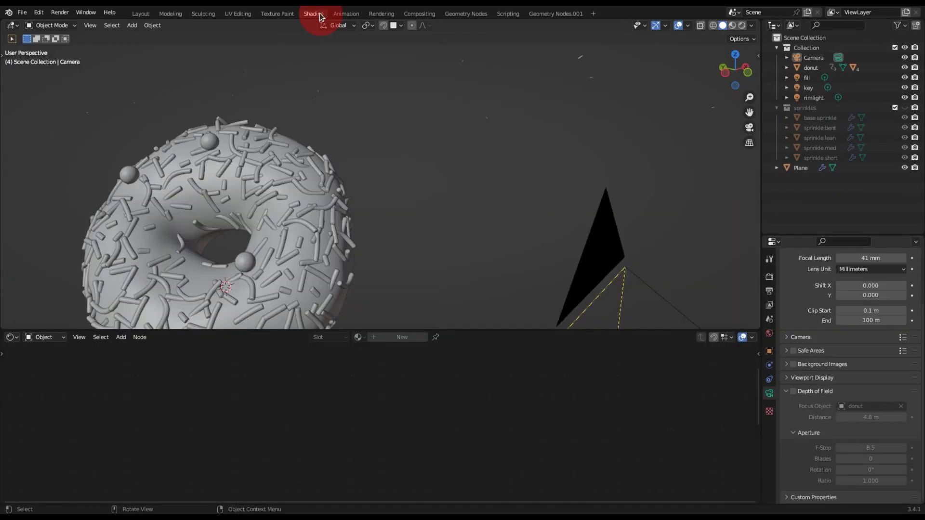
pyautogui.click(139, 15)
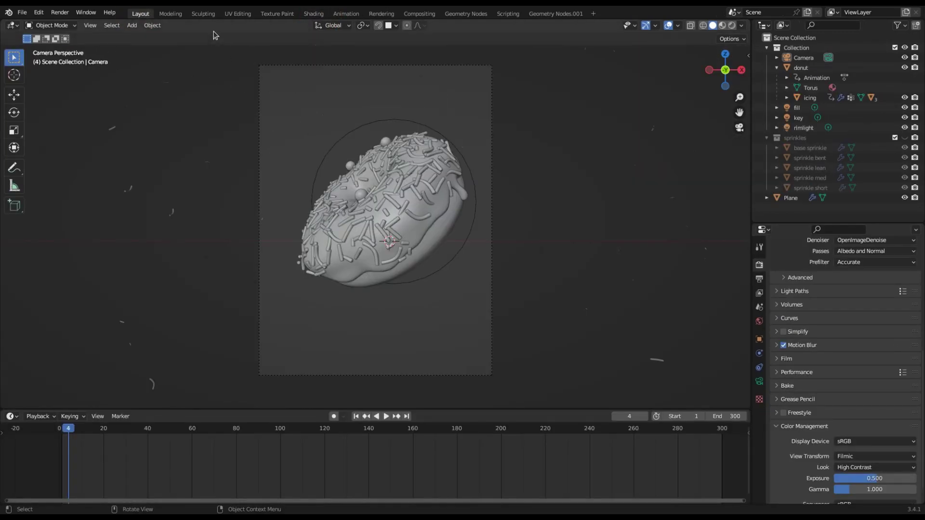
pyautogui.click(722, 25)
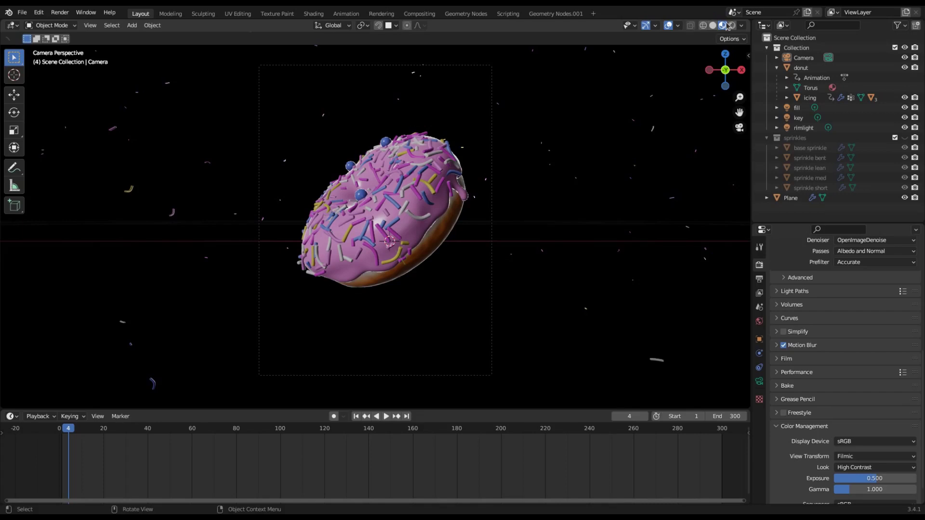
# Switch the viewport back to grey Solid shading and select the donut object
pyautogui.click(744, 27)
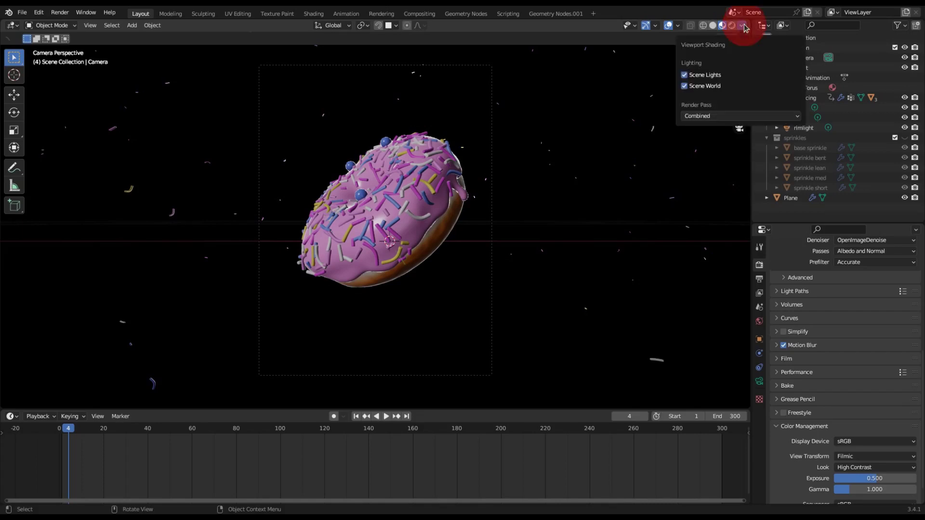
pyautogui.click(713, 25)
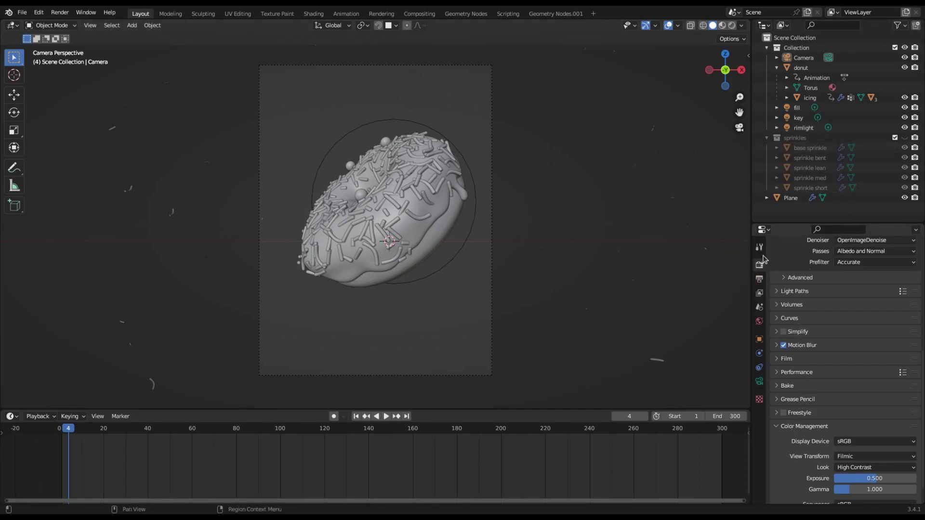
pyautogui.click(764, 229)
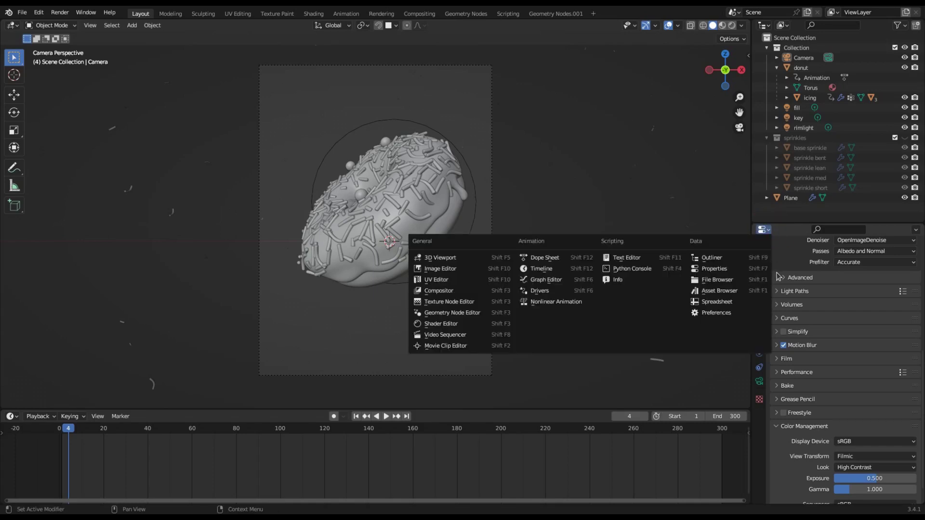
pyautogui.click(770, 231)
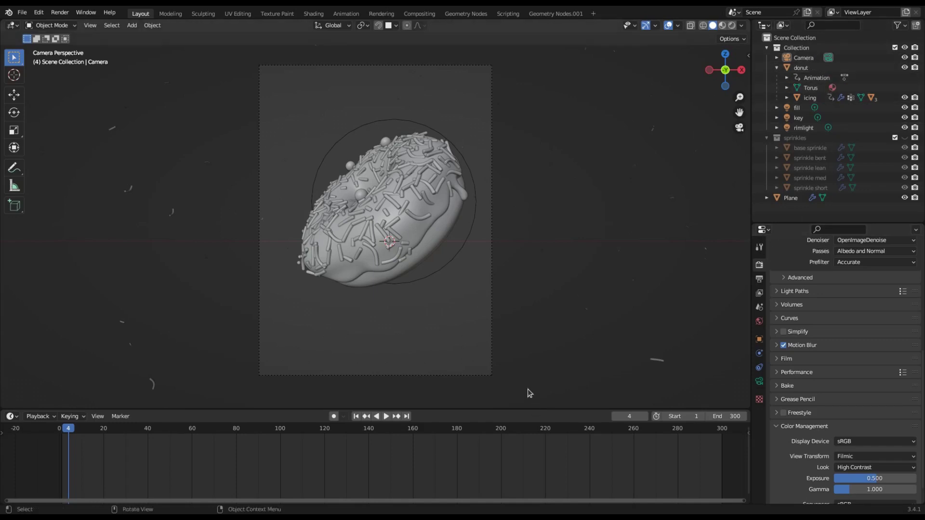
pyautogui.click(435, 238)
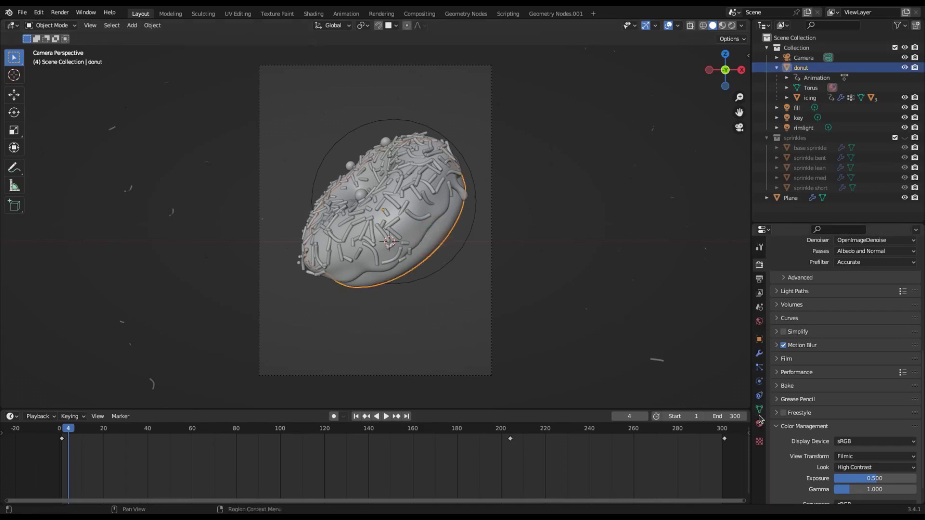
# Show the icing's Principled BSDF material: pink base colour, magenta subsurface, roughness 0.252
pyautogui.click(782, 233)
pyautogui.click(788, 358)
pyautogui.click(781, 360)
pyautogui.click(760, 424)
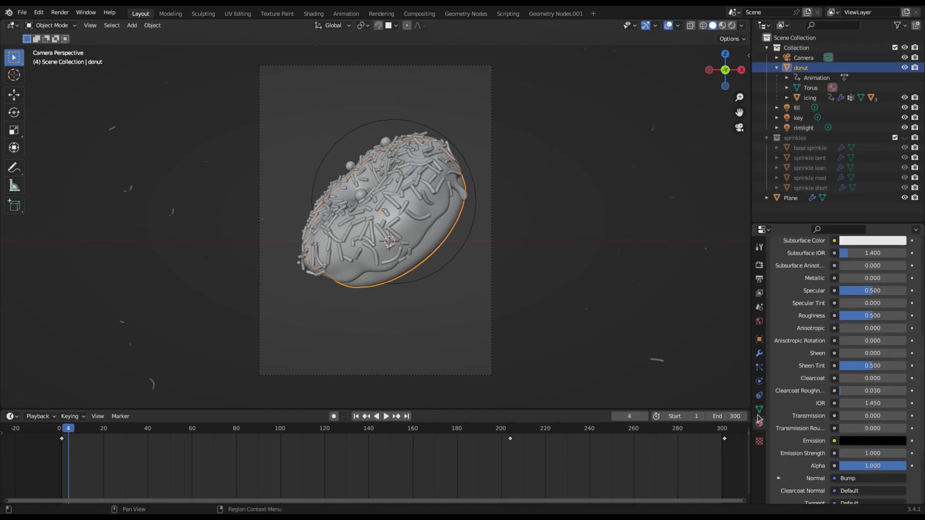
pyautogui.scroll(5, 918, 371)
pyautogui.scroll(1, 918, 371)
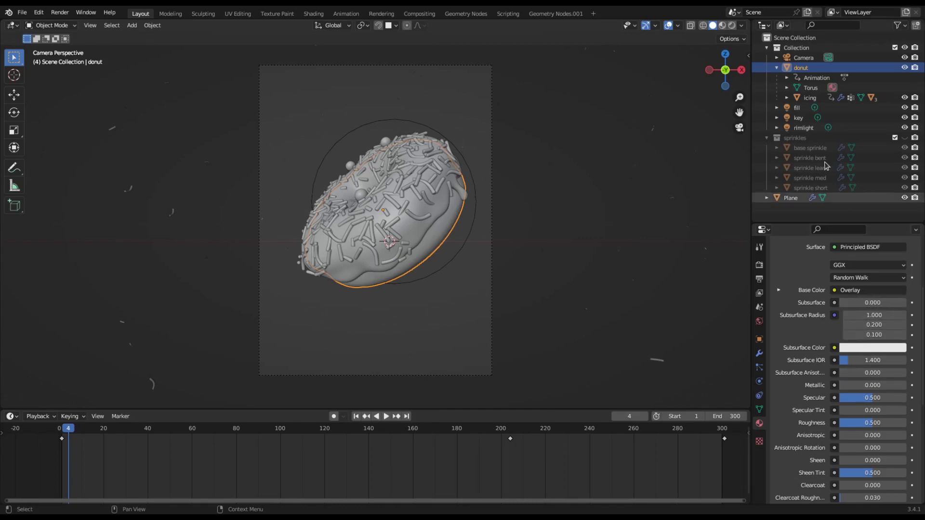
pyautogui.click(813, 98)
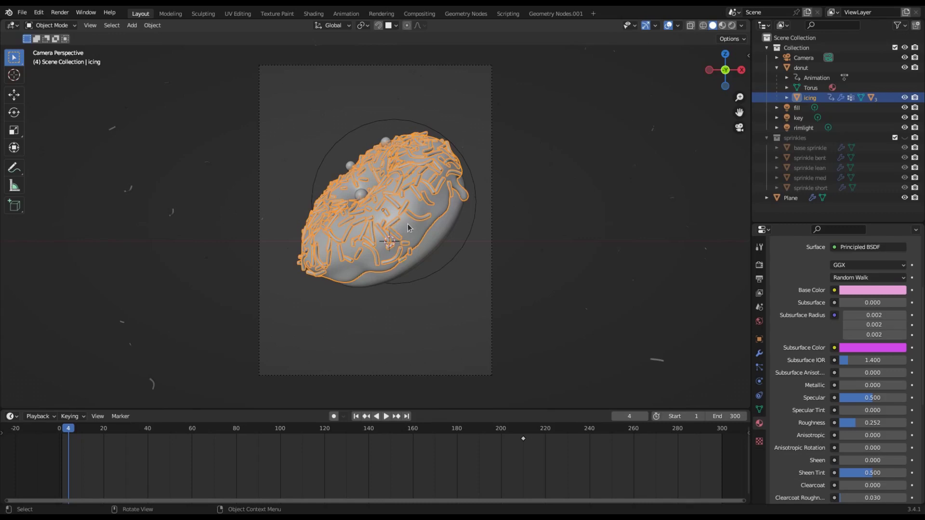
pyautogui.press('Tab')
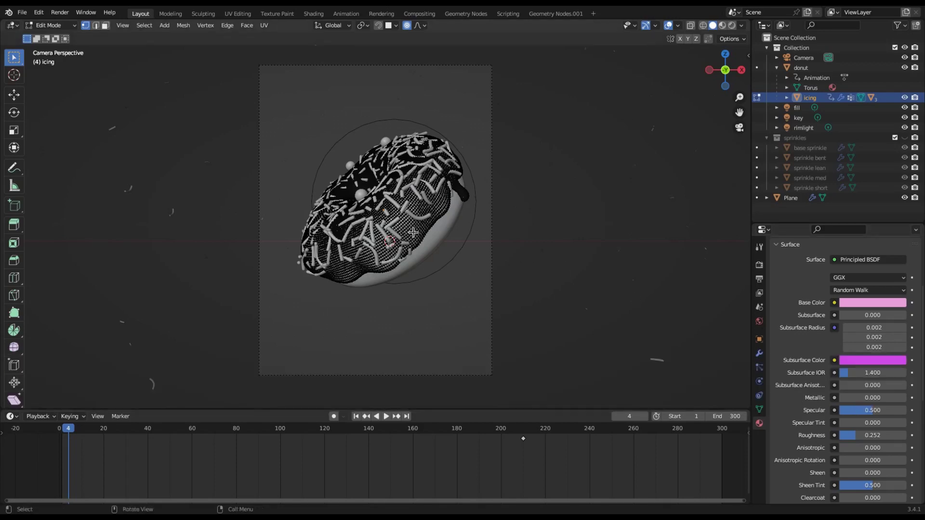
pyautogui.press('Tab')
pyautogui.press('Tab')
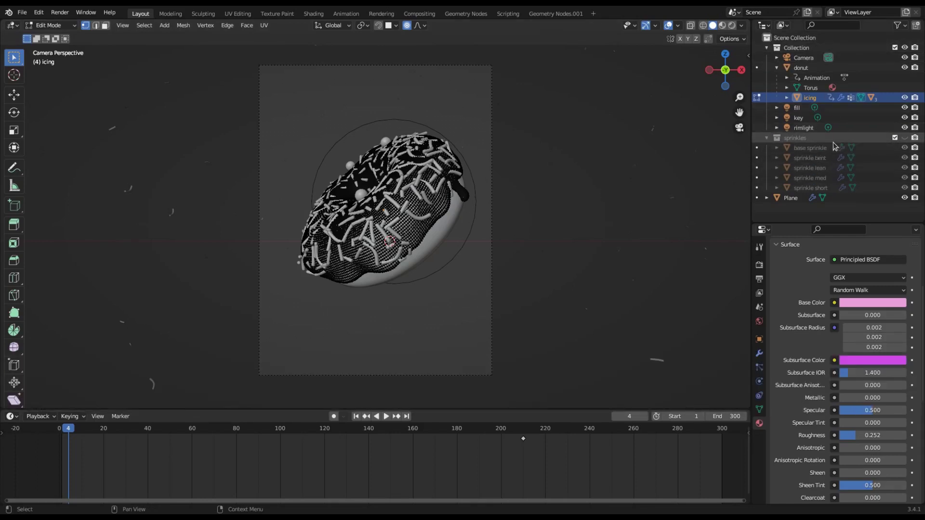
pyautogui.press('Tab')
pyautogui.press('Tab')
pyautogui.press('Tab')
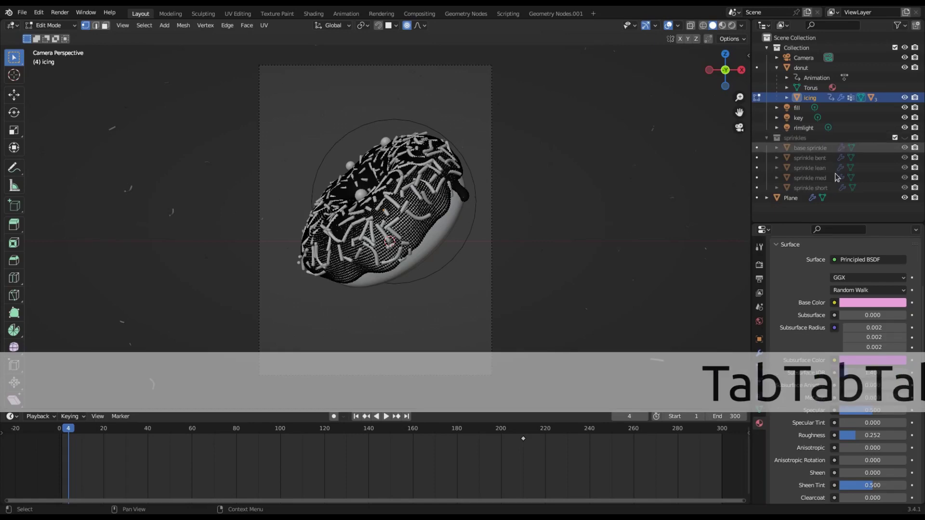
pyautogui.press('Tab')
pyautogui.press('Tab')
pyautogui.press('Tab')
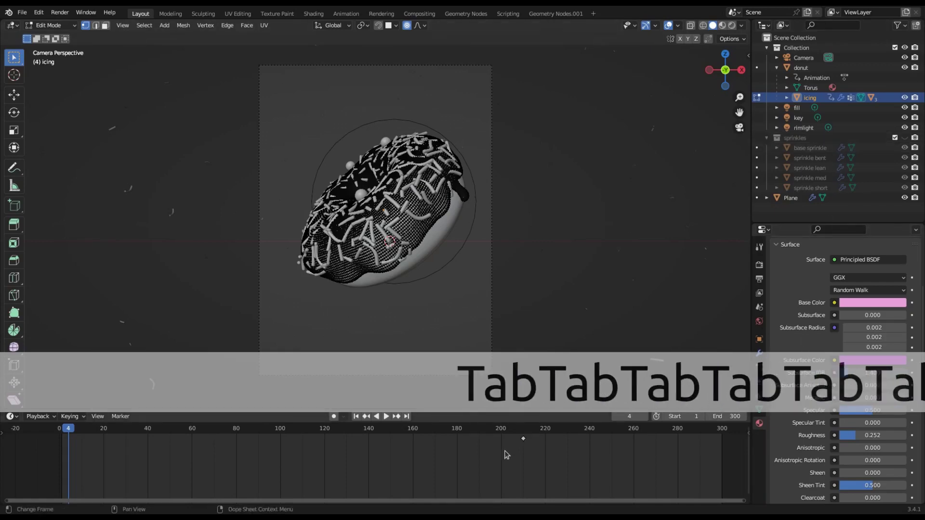
pyautogui.press('Tab')
pyautogui.press('Tab')
pyautogui.press('Tab')
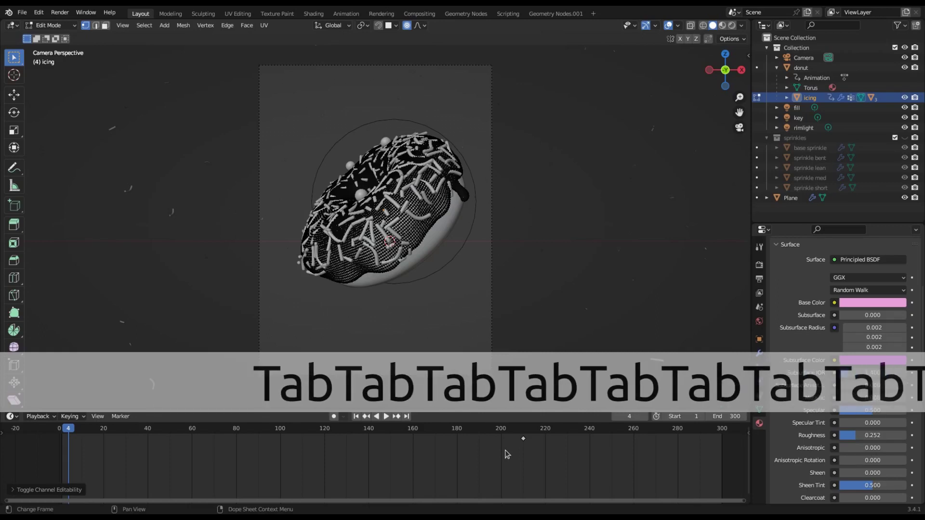
pyautogui.press('Tab')
pyautogui.press('Tab')
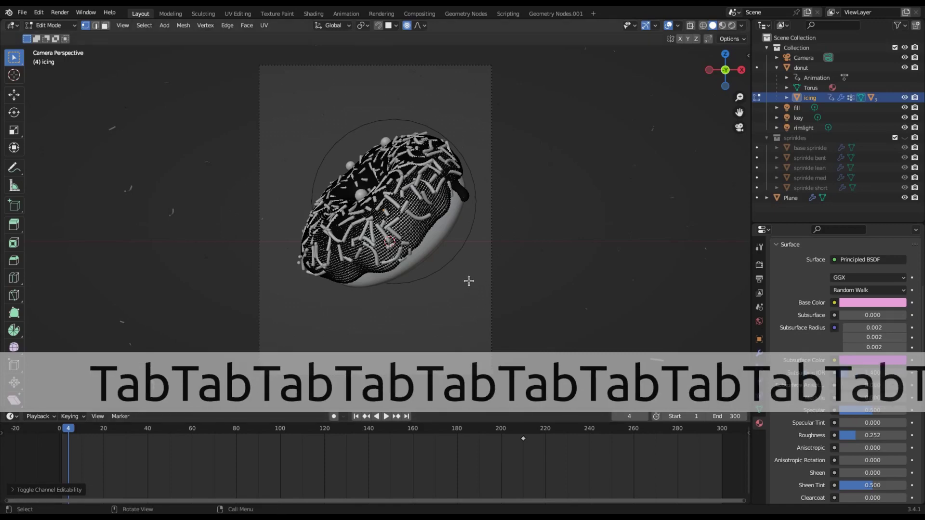
pyautogui.press('Tab')
pyautogui.press('Tab')
pyautogui.press('Tab')
pyautogui.press('Tab')
pyautogui.press('Tab')
pyautogui.press('Tab')
pyautogui.press('Tab')
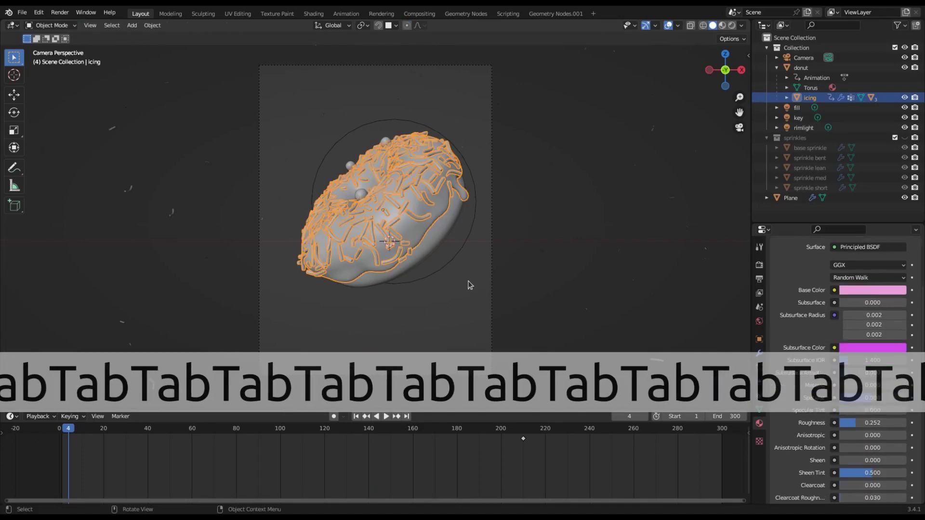
pyautogui.press('Tab')
pyautogui.press('Tab')
pyautogui.press('Tab')
pyautogui.press('Tab')
pyautogui.press('n')
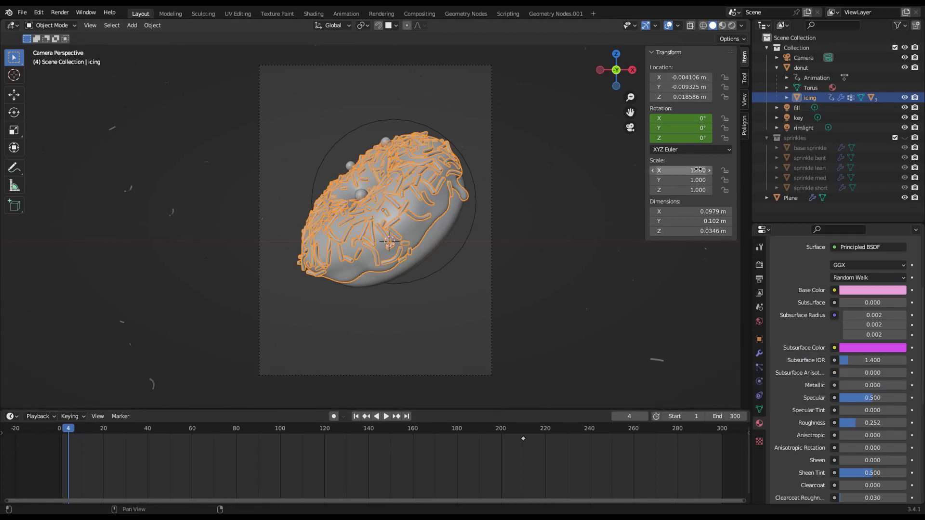
pyautogui.press('n')
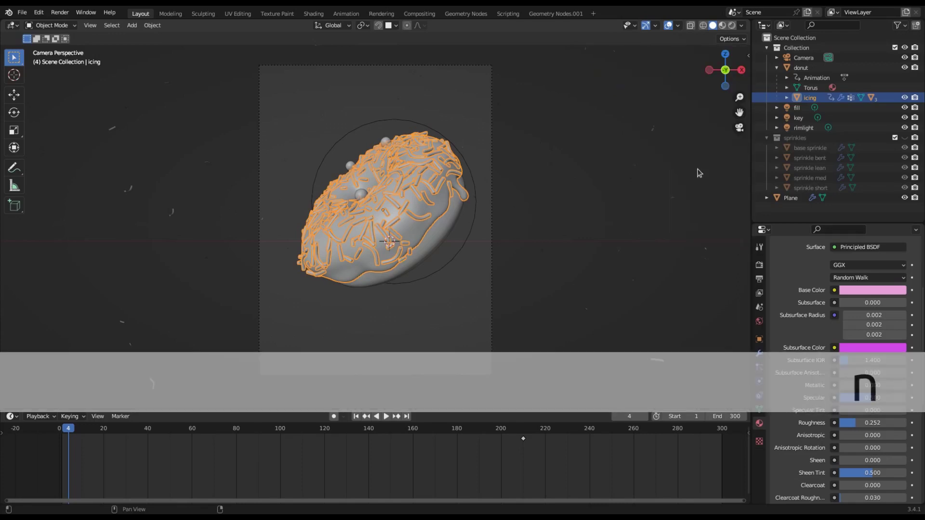
pyautogui.press('n')
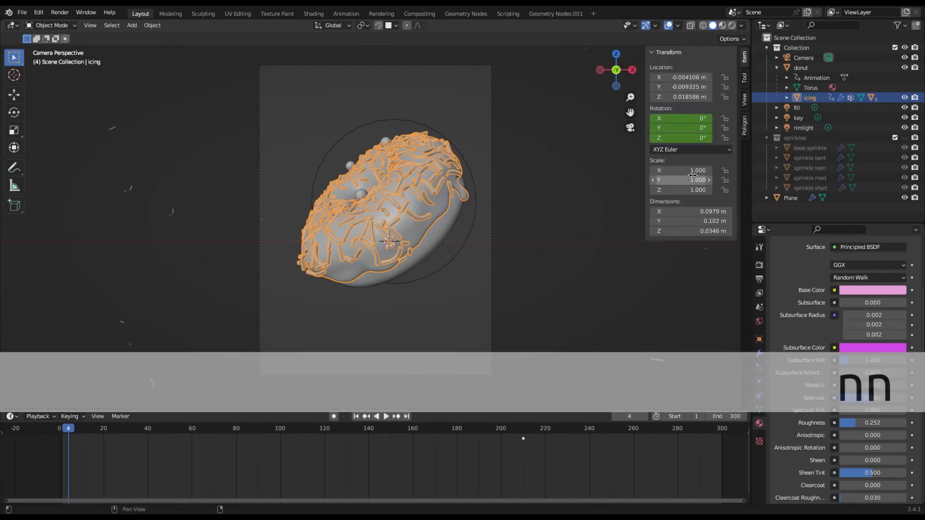
pyautogui.press('n')
pyautogui.press('n')
pyautogui.press('n')
pyautogui.press('n')
pyautogui.press('n')
pyautogui.press('n')
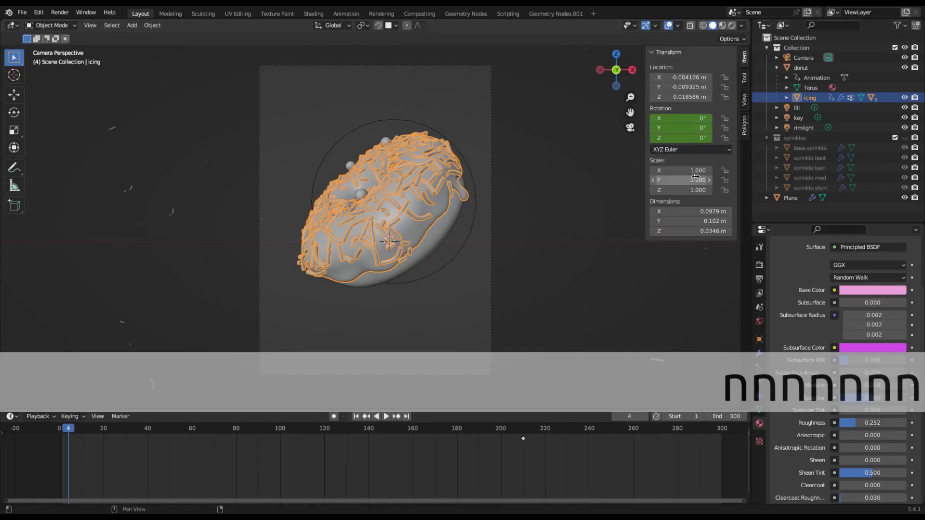
pyautogui.click(745, 78)
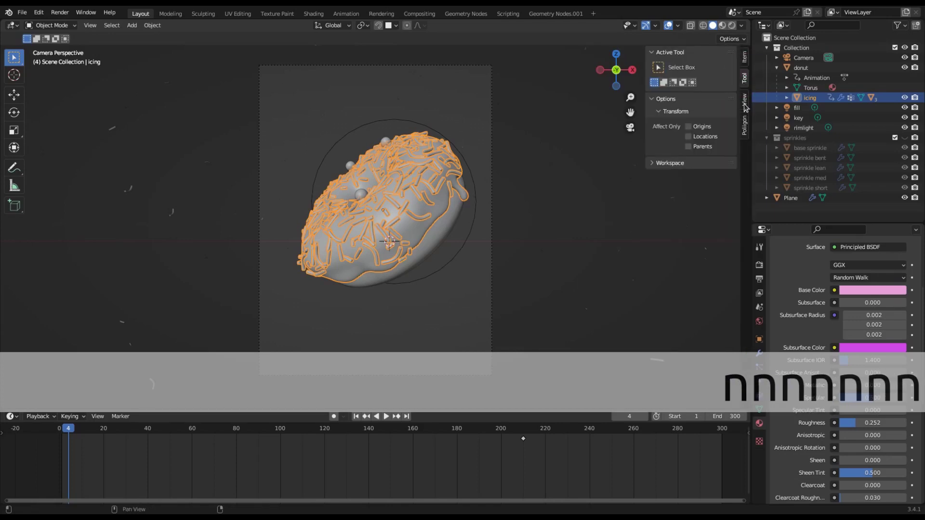
pyautogui.click(745, 102)
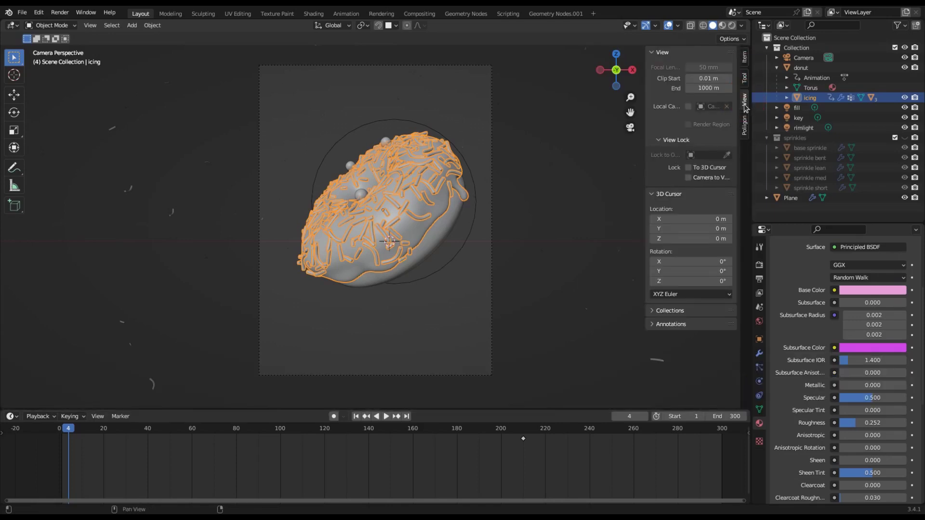
pyautogui.click(744, 59)
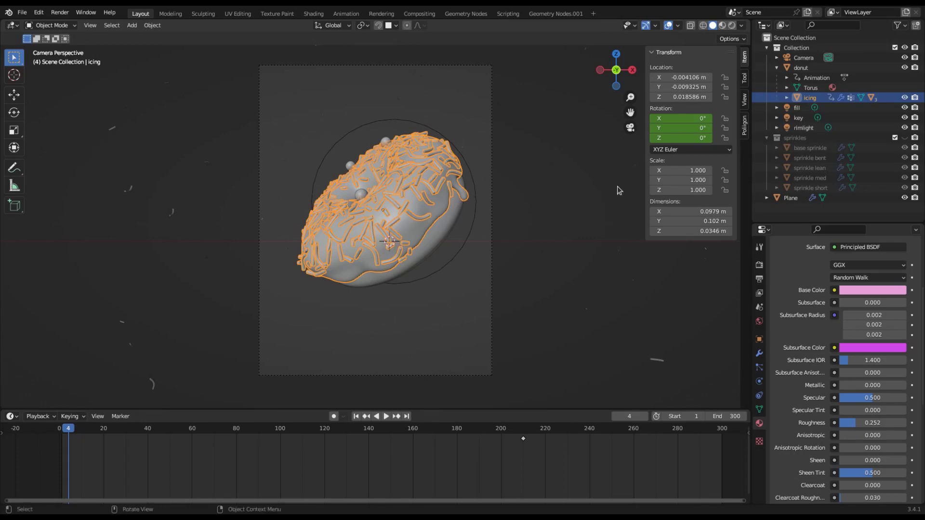
pyautogui.press('n')
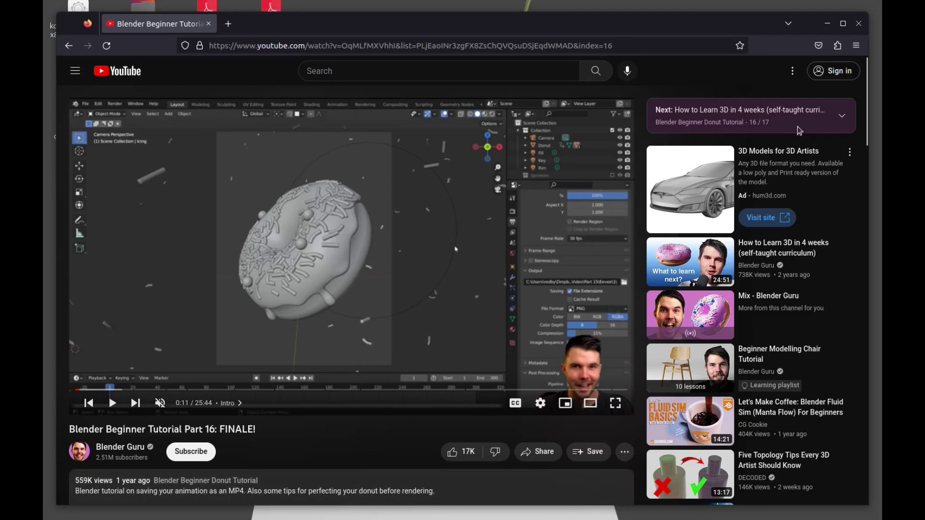
# Scroll the finale video's comments page and bring up Firefox's Find in page bar
pyautogui.scroll(-5, 869, 111)
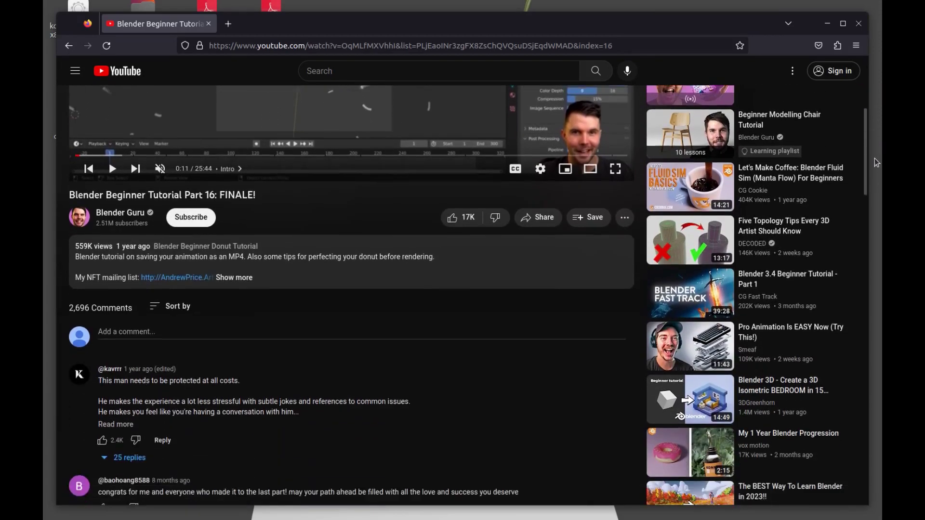
pyautogui.moveTo(876, 163); pyautogui.dragTo(868, 190)
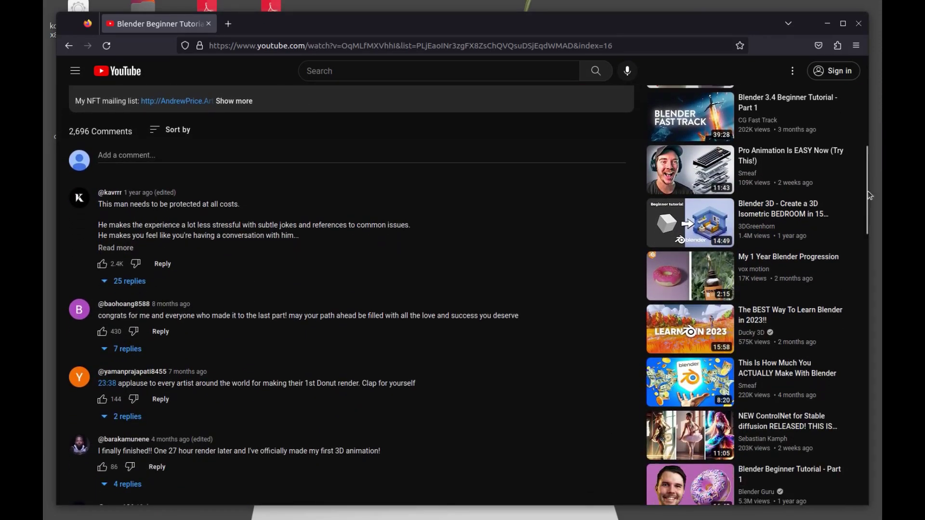
pyautogui.click(87, 143)
pyautogui.click(89, 146)
pyautogui.click(857, 46)
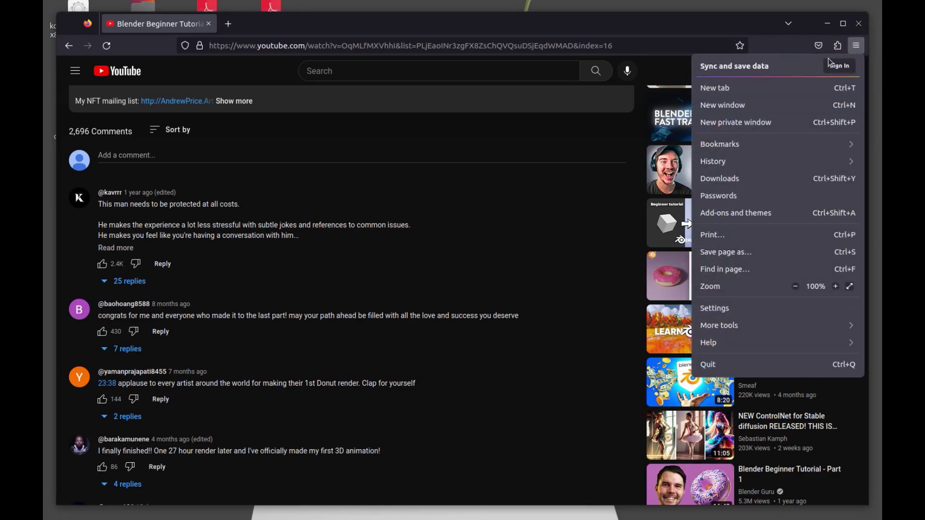
pyautogui.click(760, 270)
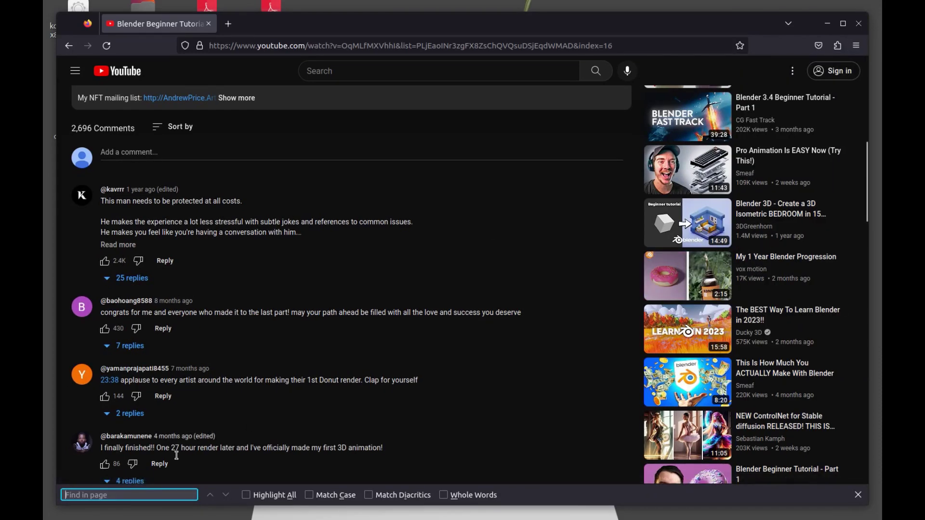
# Search the comments page for the phrase 'thank you'
pyautogui.click(469, 404)
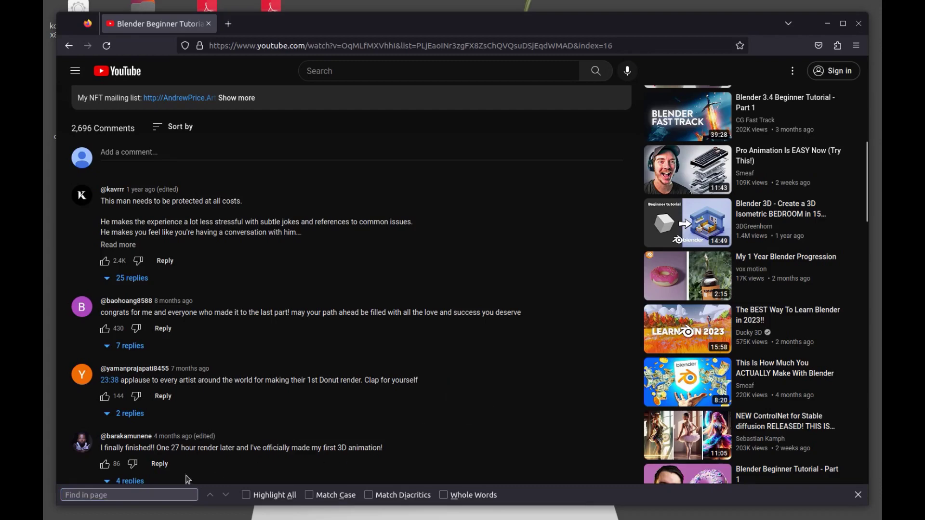
pyautogui.click(211, 471)
pyautogui.click(146, 493)
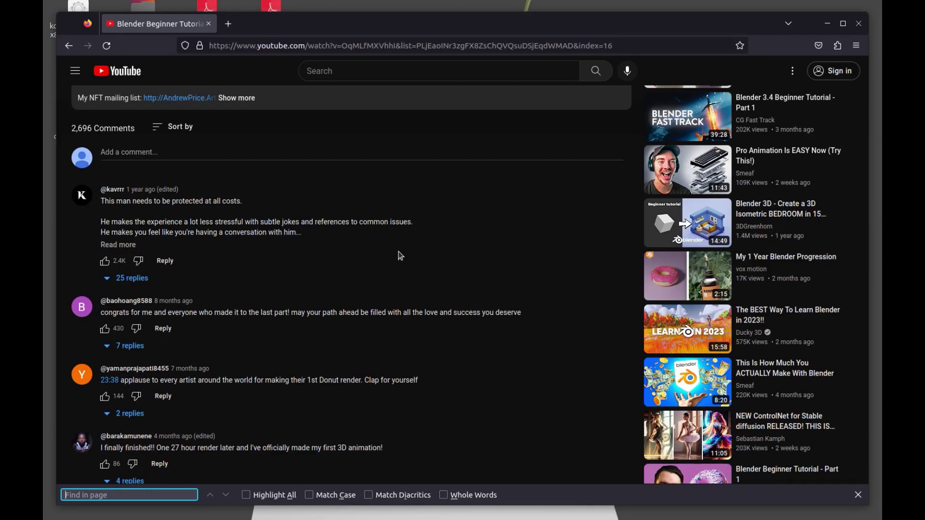
pyautogui.write('tha')
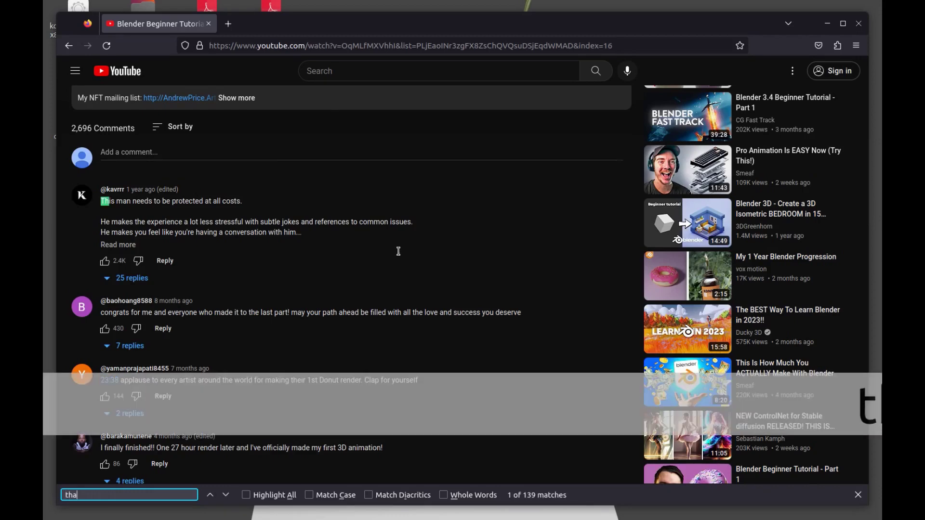
pyautogui.write('nk you')
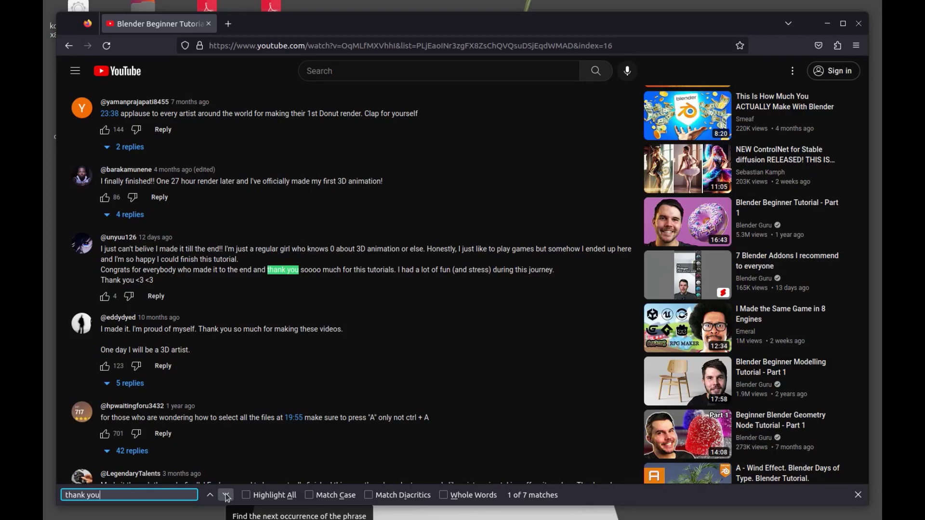
# Step forward repeatedly through the 7 'thank you' matches in the comments
pyautogui.click(226, 495)
pyautogui.click(226, 495)
pyautogui.click(226, 495)
pyautogui.click(226, 495)
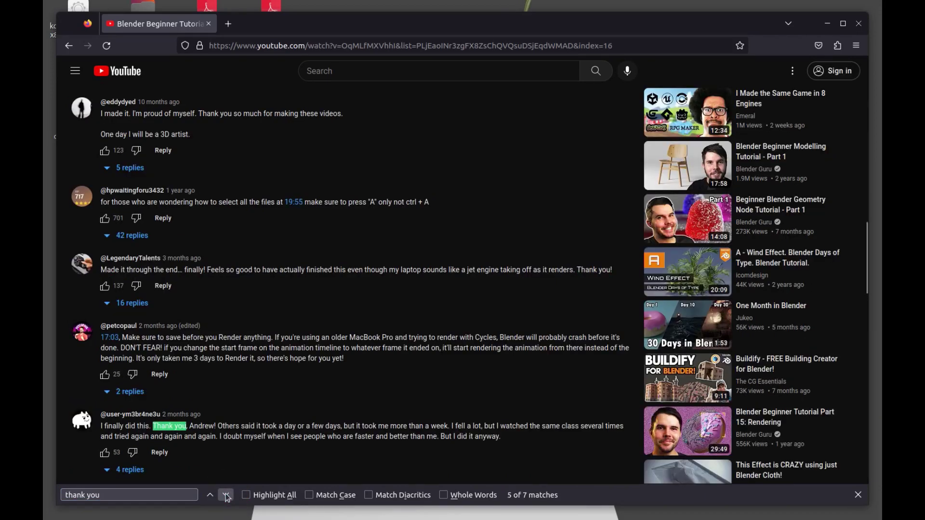
pyautogui.click(226, 495)
pyautogui.click(227, 495)
pyautogui.click(226, 495)
pyautogui.click(226, 495)
pyautogui.click(226, 495)
pyautogui.click(226, 496)
pyautogui.click(227, 495)
pyautogui.click(227, 495)
pyautogui.click(226, 495)
pyautogui.click(226, 495)
pyautogui.click(227, 495)
pyautogui.click(226, 496)
pyautogui.click(227, 495)
pyautogui.click(227, 495)
pyautogui.click(227, 495)
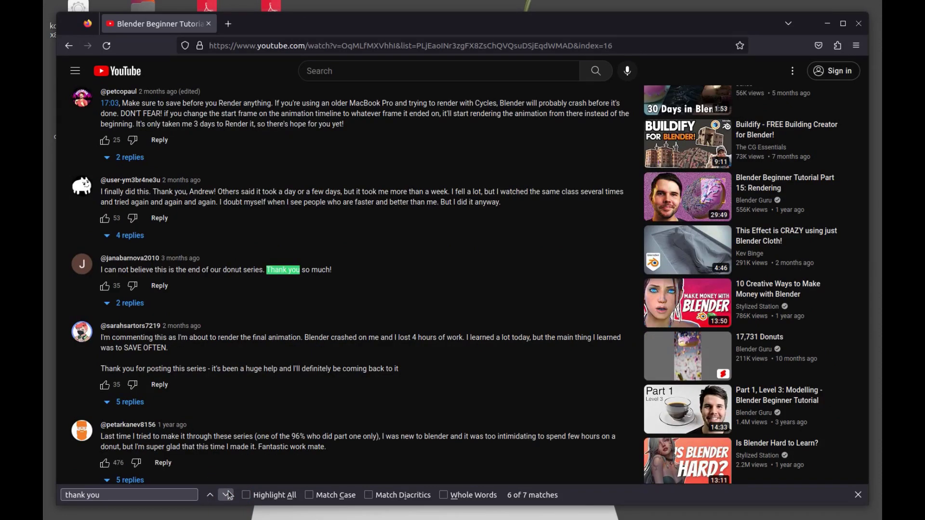
pyautogui.click(226, 495)
pyautogui.click(226, 495)
pyautogui.click(227, 495)
pyautogui.click(226, 495)
pyautogui.click(226, 495)
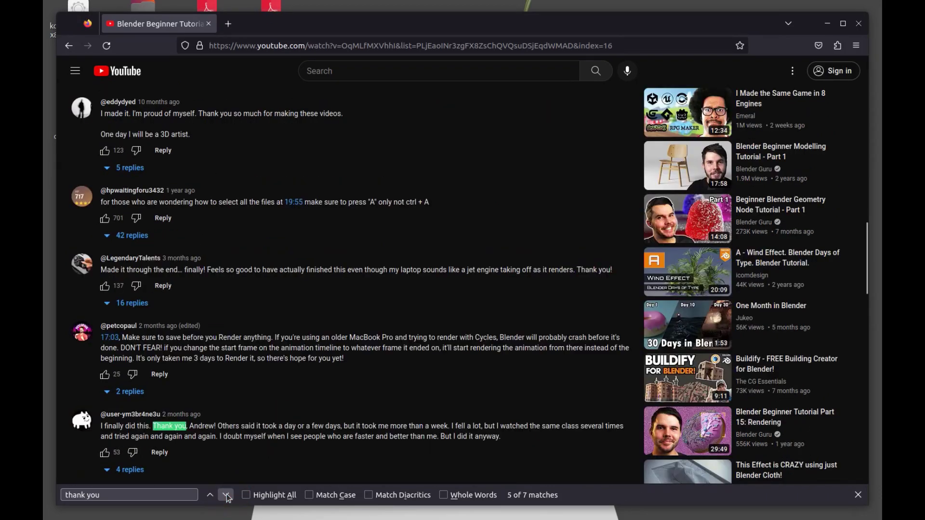
pyautogui.click(226, 495)
pyautogui.click(227, 495)
pyautogui.click(226, 495)
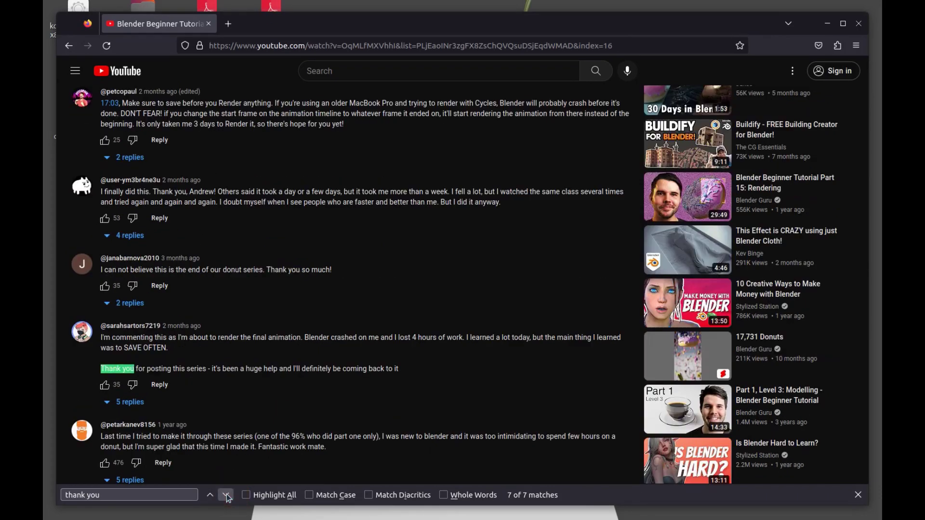
pyautogui.click(227, 495)
pyautogui.click(226, 495)
pyautogui.click(227, 495)
pyautogui.click(226, 495)
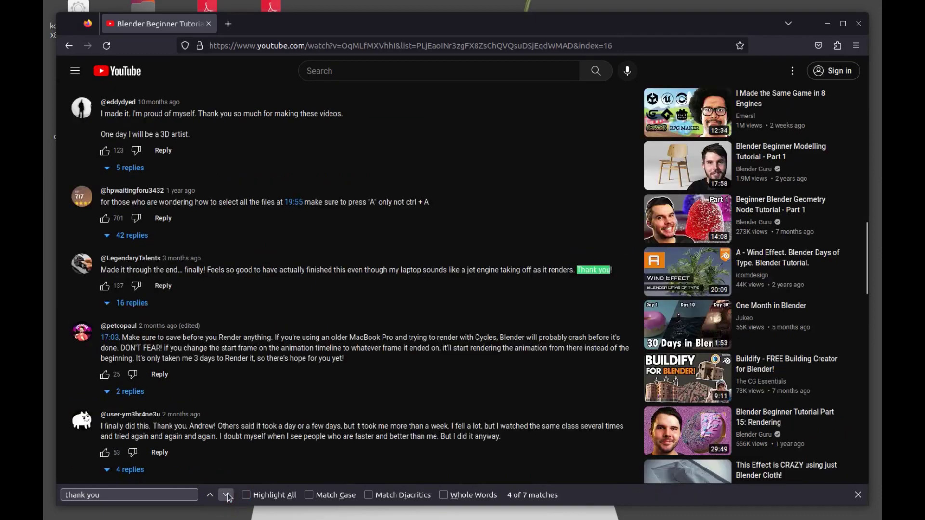
# Cycle backward through the 'thank you' matches
pyautogui.click(211, 495)
pyautogui.click(211, 496)
pyautogui.click(211, 496)
pyautogui.click(211, 495)
pyautogui.click(211, 496)
pyautogui.click(211, 496)
pyautogui.click(211, 495)
pyautogui.click(211, 496)
pyautogui.click(211, 495)
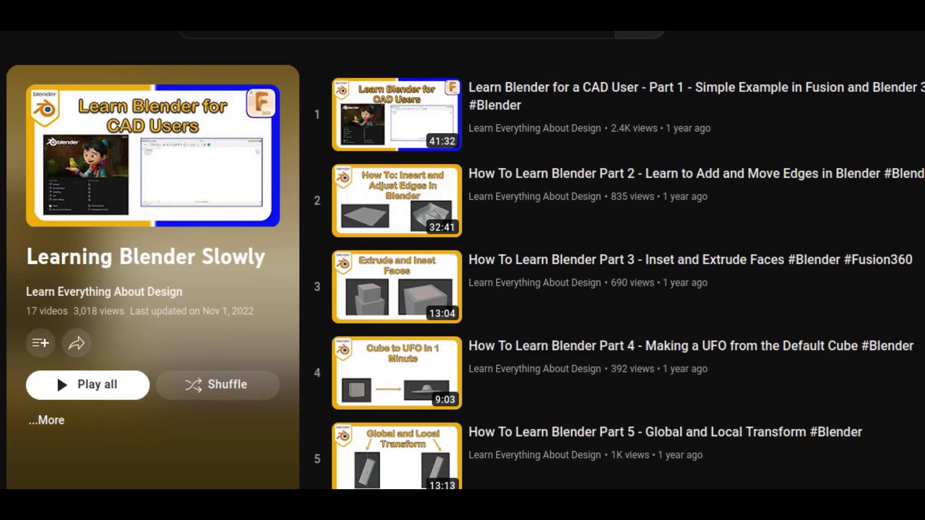
pyautogui.scroll(-3, 619, 276)
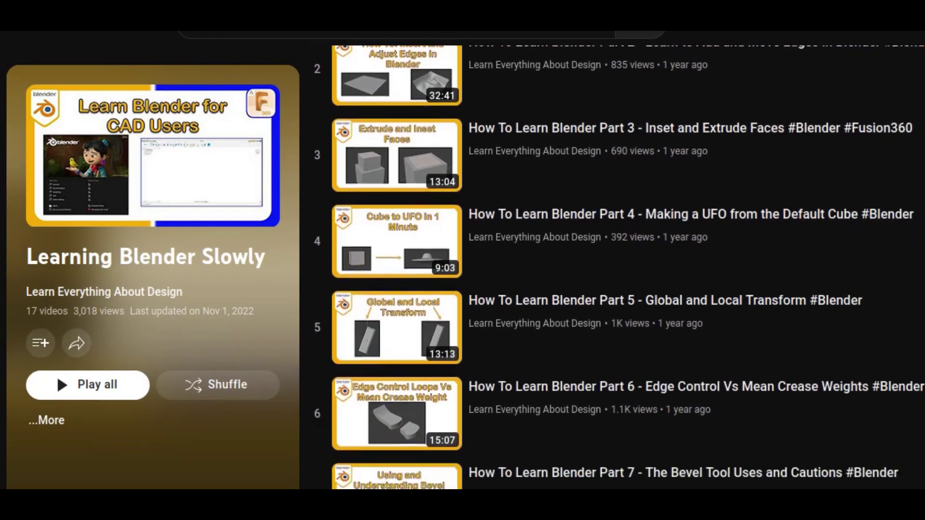
pyautogui.scroll(-5, 619, 276)
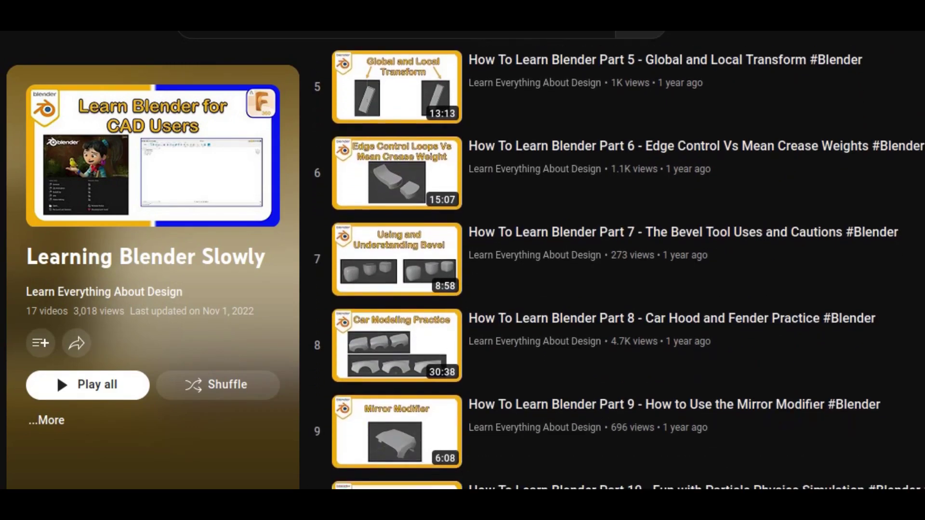
pyautogui.scroll(-5, 619, 276)
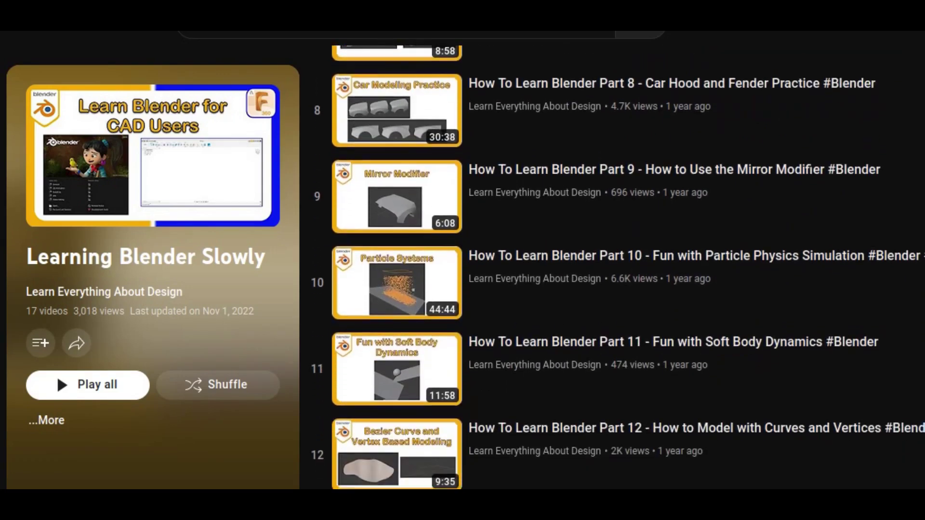
pyautogui.scroll(-4, 619, 276)
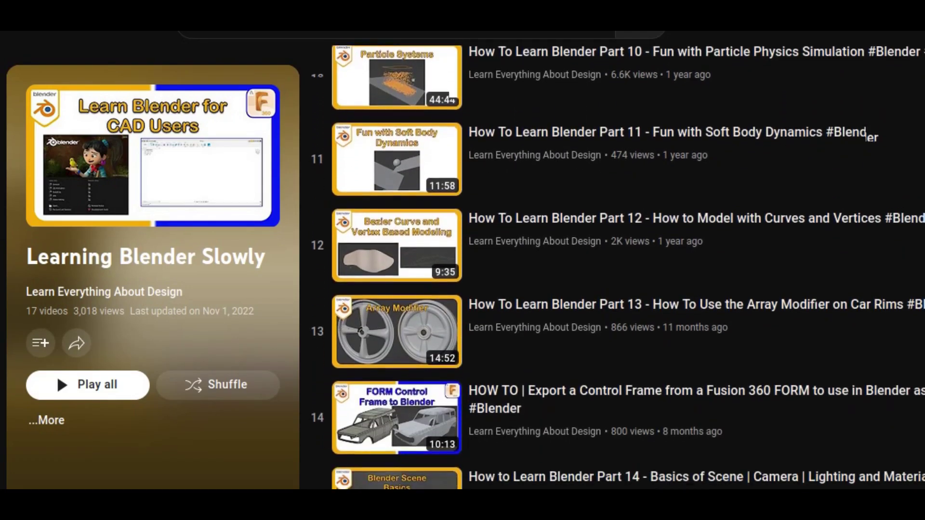
pyautogui.scroll(-1, 619, 276)
pyautogui.scroll(11, 619, 276)
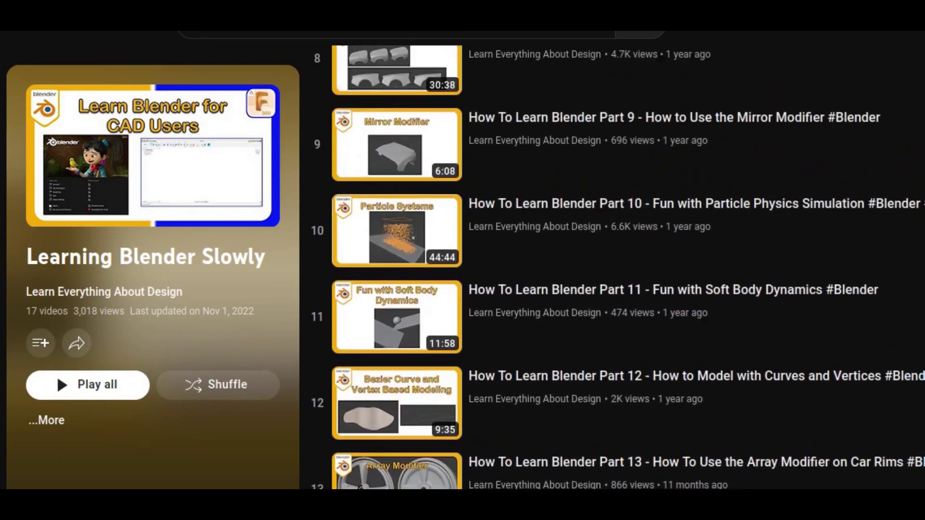
pyautogui.scroll(6, 619, 276)
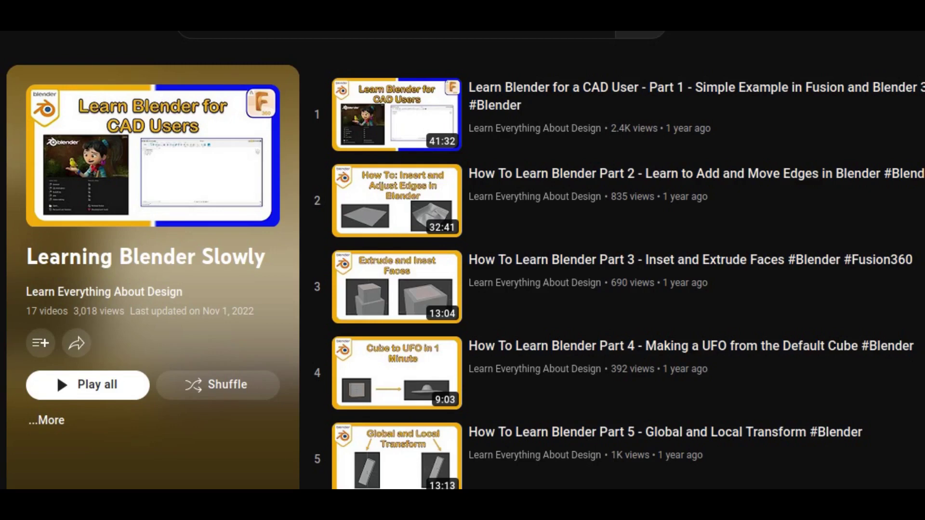
pyautogui.scroll(-7, 619, 276)
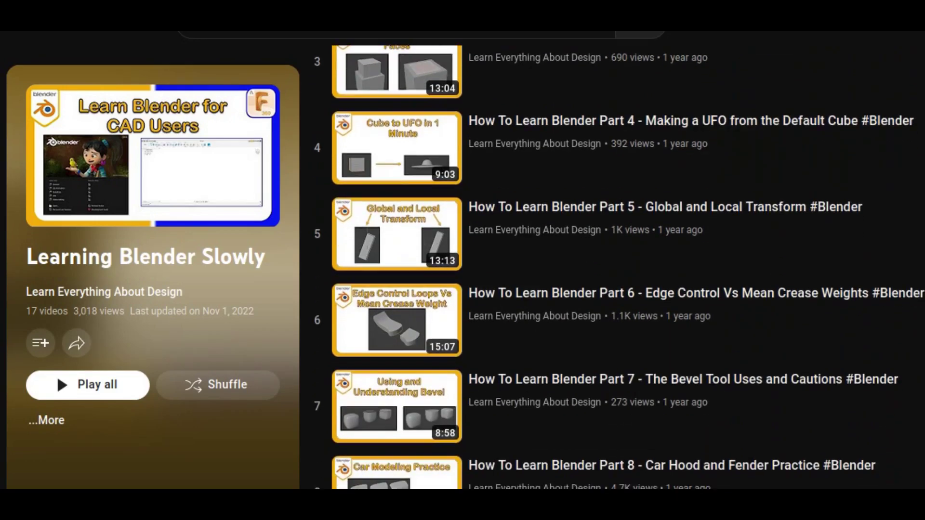
pyautogui.scroll(-1, 619, 276)
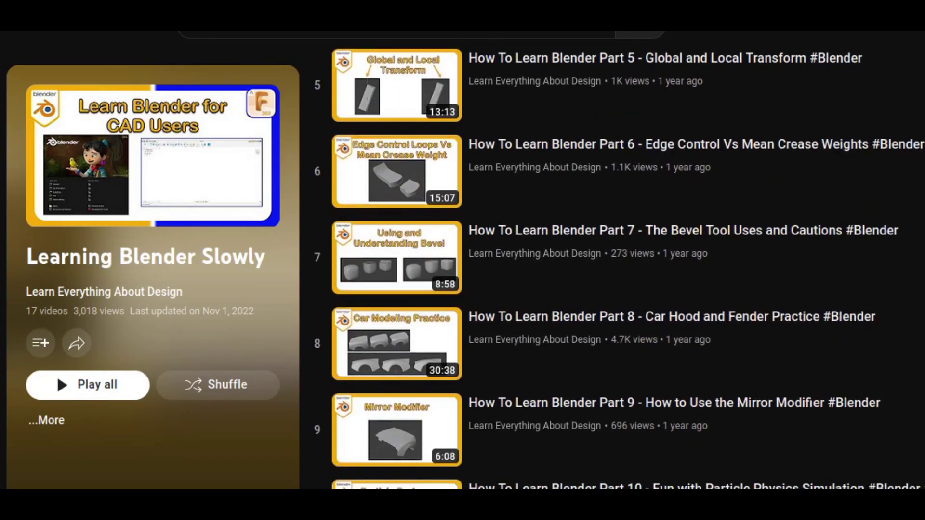
pyautogui.scroll(-12, 619, 276)
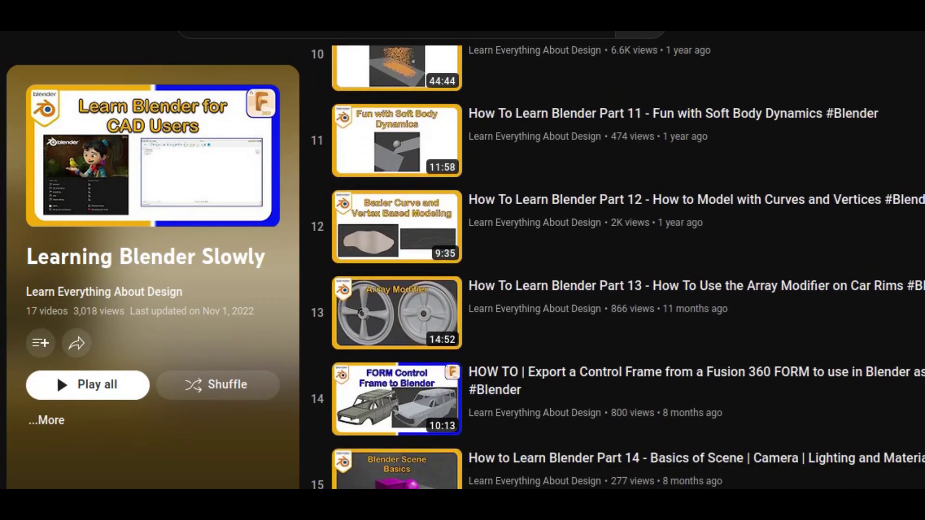
pyautogui.scroll(15, 619, 276)
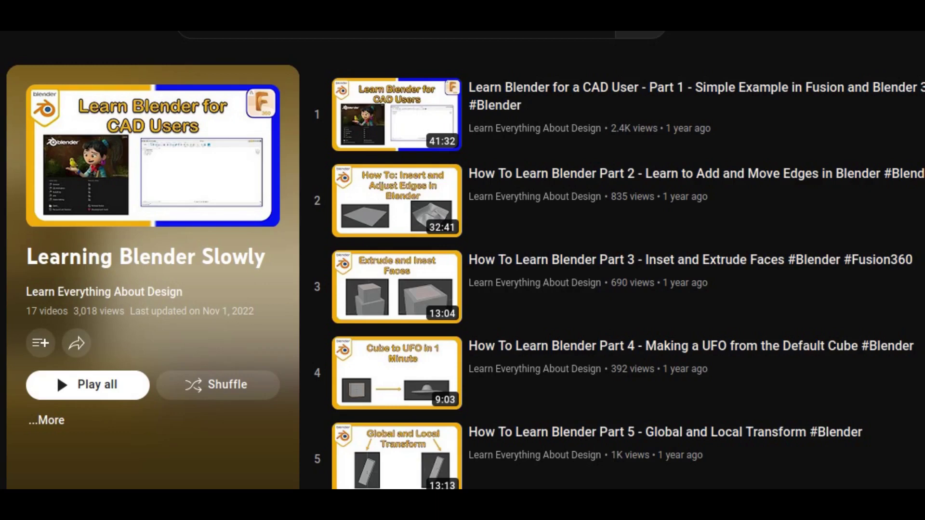
pyautogui.scroll(-8, 619, 268)
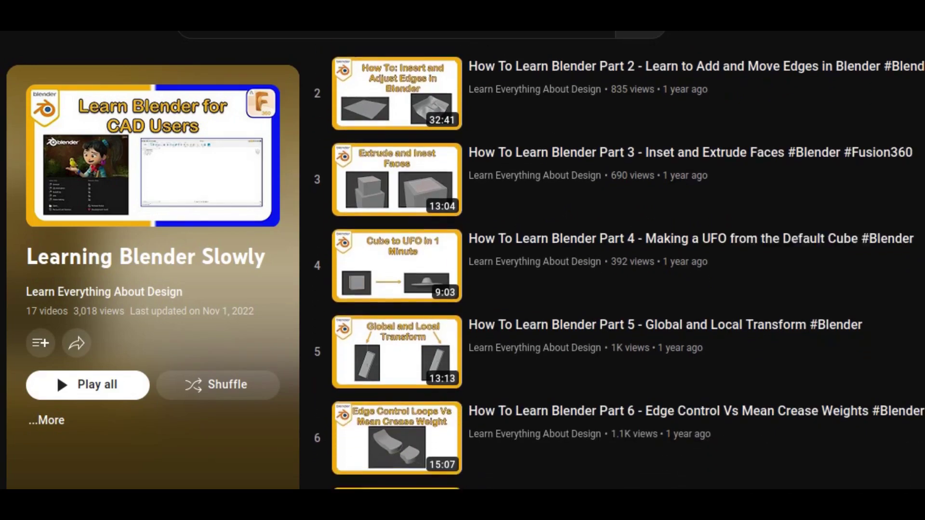
pyautogui.scroll(-7, 618, 267)
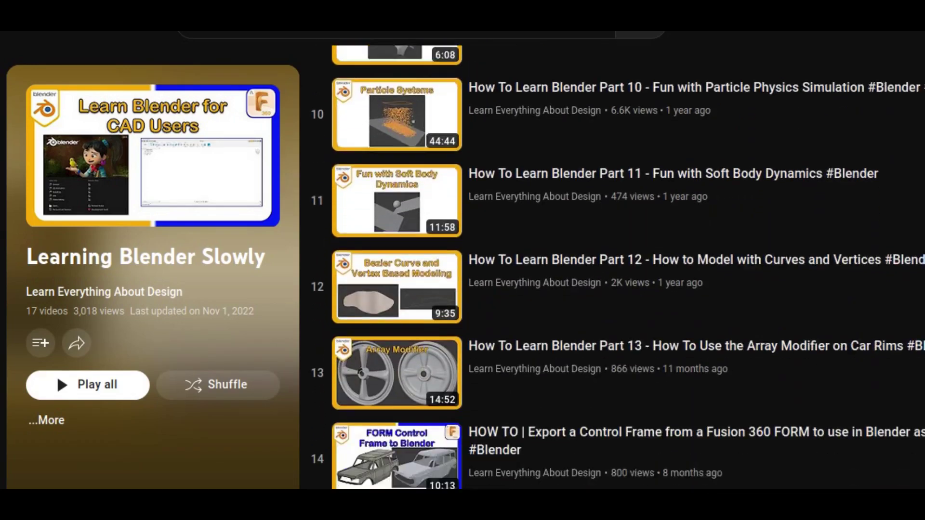
pyautogui.scroll(2, 619, 267)
pyautogui.scroll(6, 619, 267)
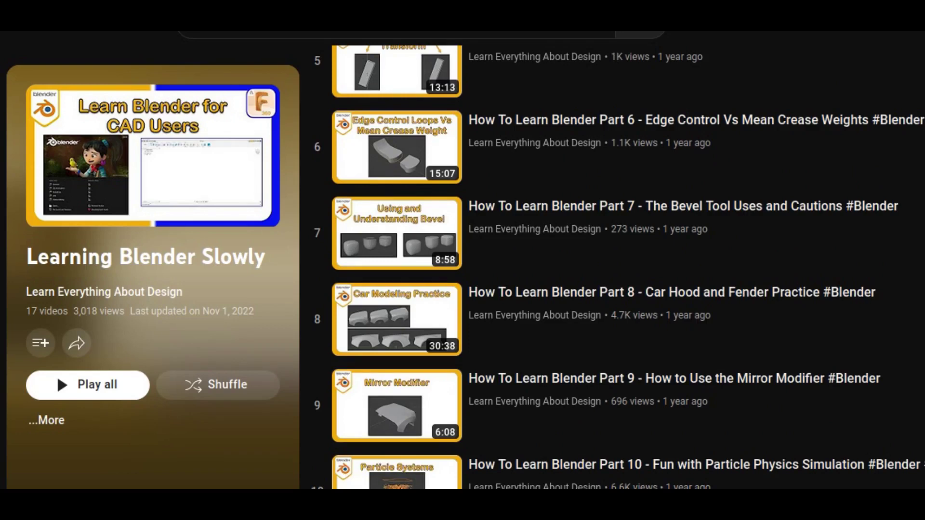
pyautogui.scroll(-7, 619, 267)
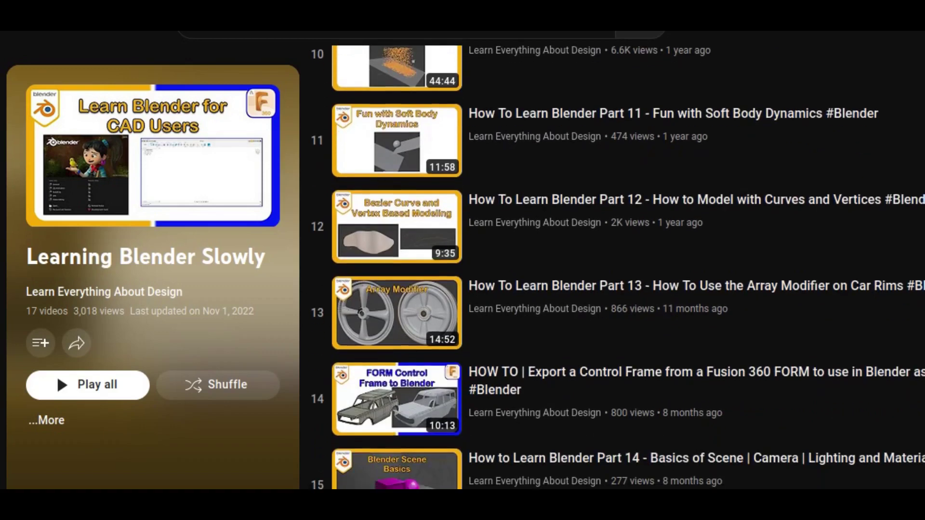
pyautogui.scroll(4, 619, 267)
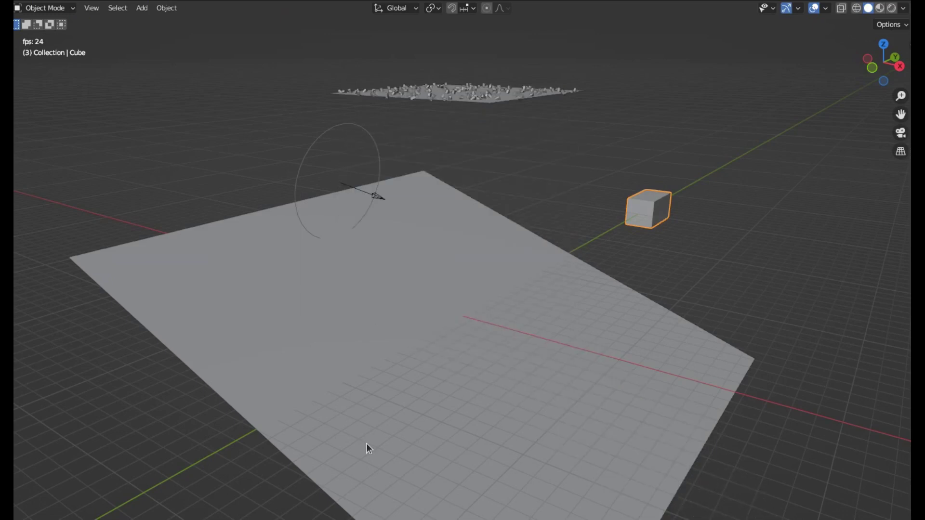
# Orbit around the falling particles and start scaling up the small cube
pyautogui.moveTo(773, 398); pyautogui.dragTo(711, 402, button='middle')
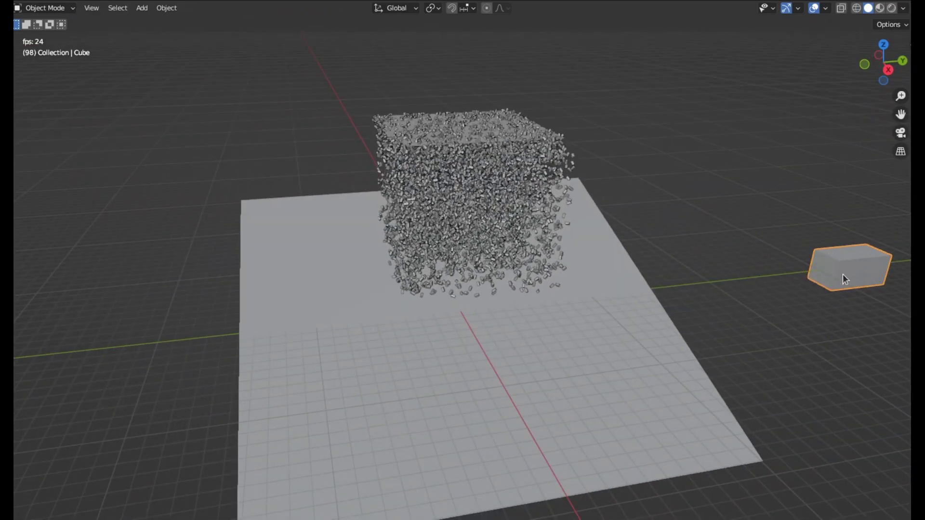
pyautogui.press('s')
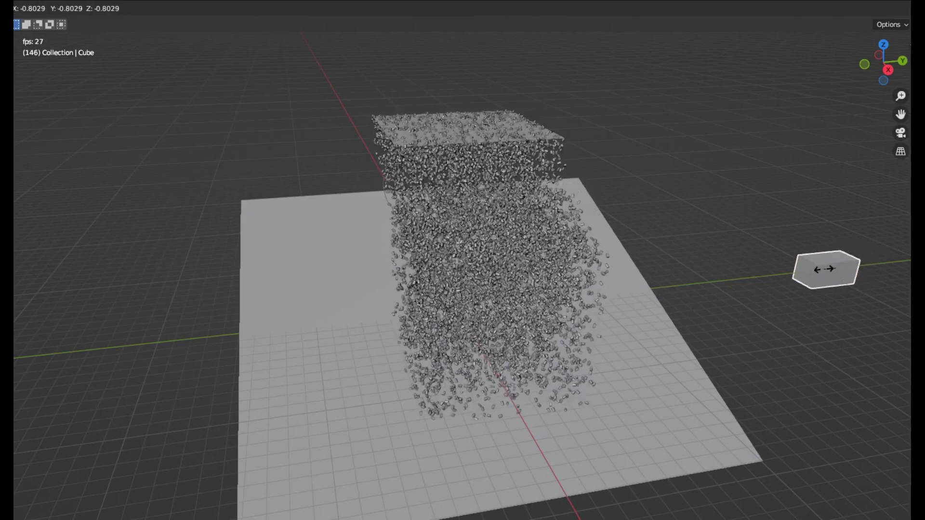